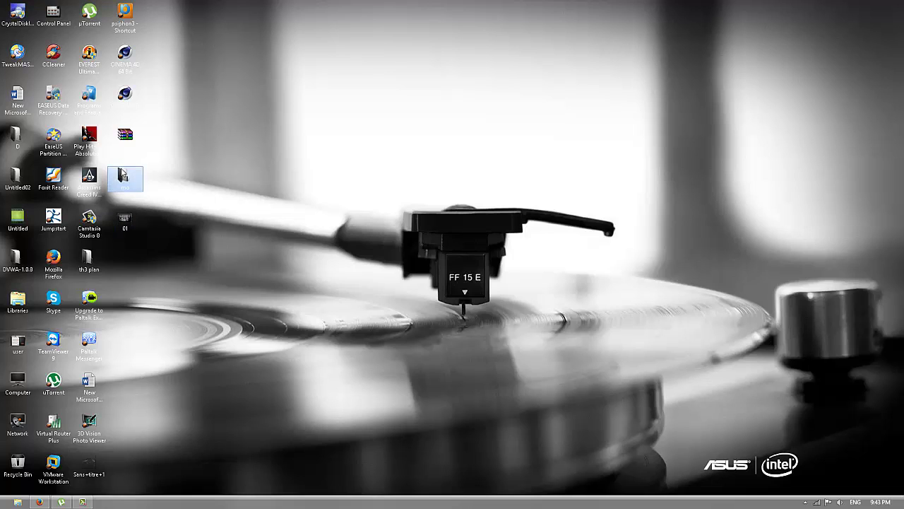
pyautogui.click(124, 141)
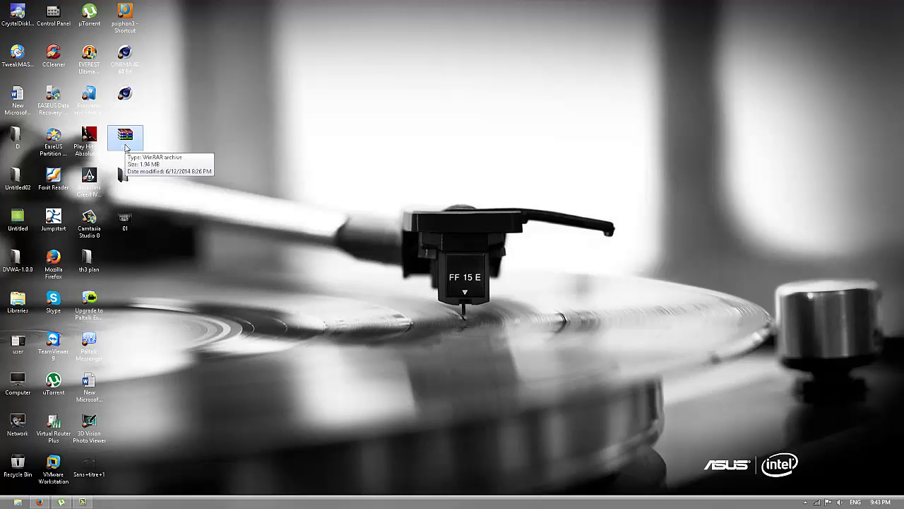
pyautogui.rightClick(210, 135)
pyautogui.click(237, 160)
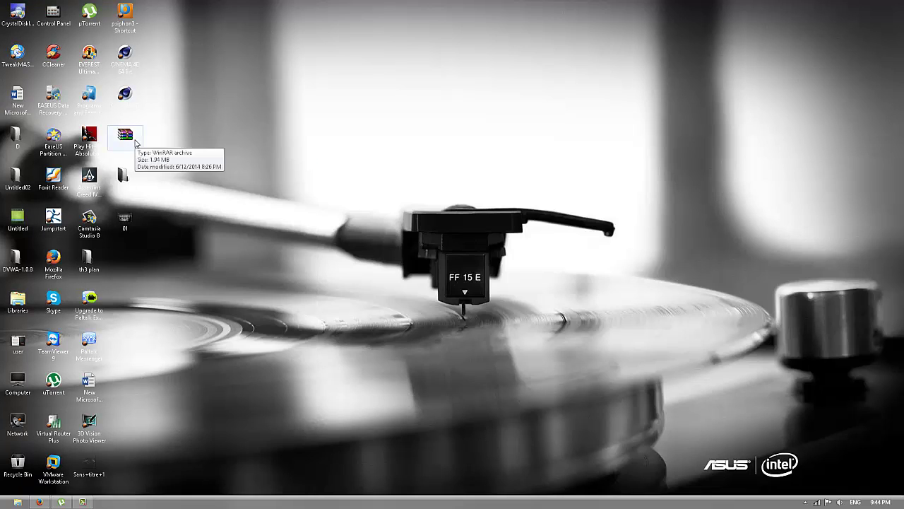
pyautogui.moveTo(141, 146)
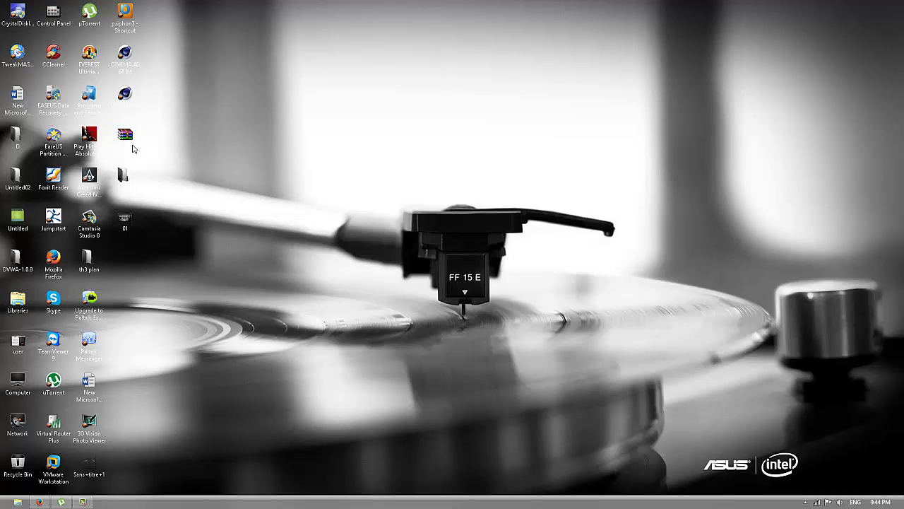
pyautogui.click(35, 502)
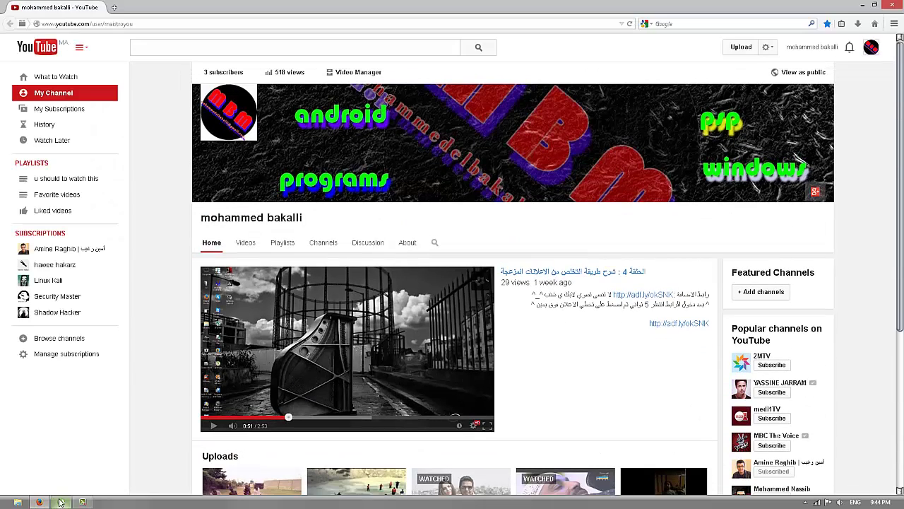
pyautogui.click(41, 502)
pyautogui.rightClick(233, 260)
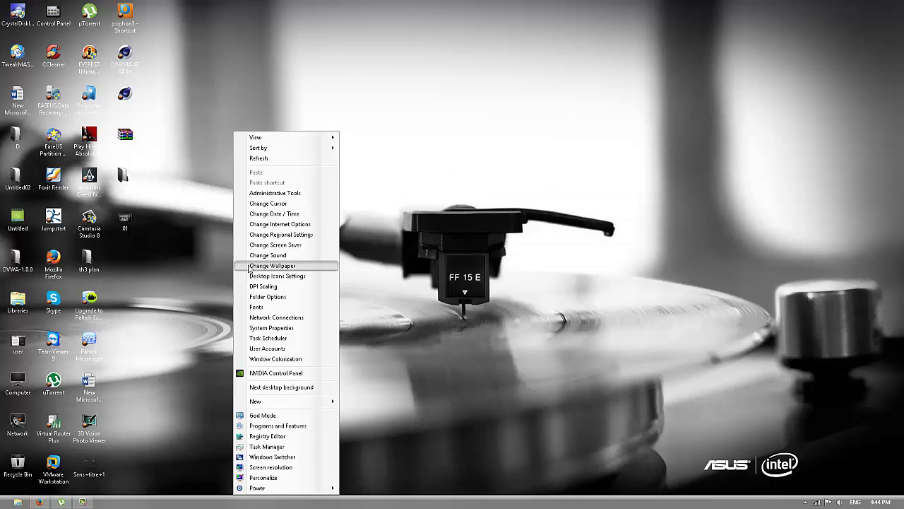
pyautogui.click(258, 158)
pyautogui.rightClick(258, 164)
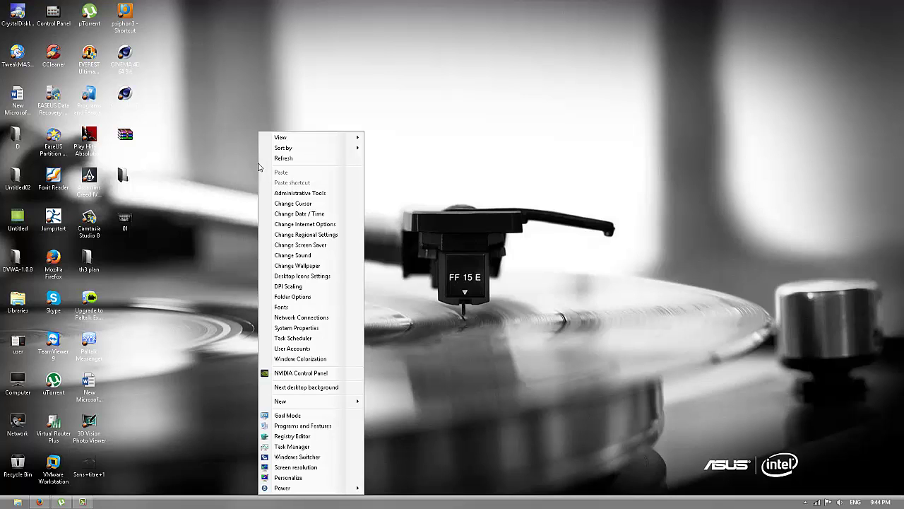
pyautogui.click(277, 156)
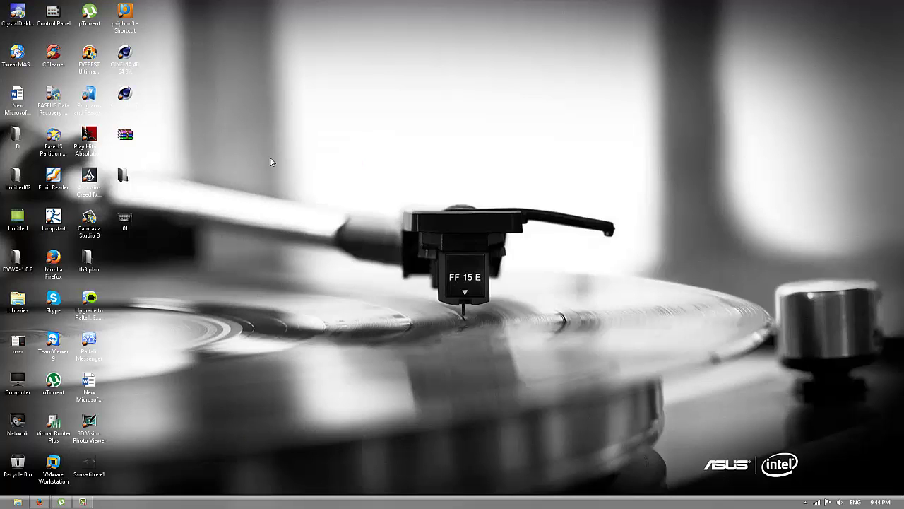
pyautogui.rightClick(117, 134)
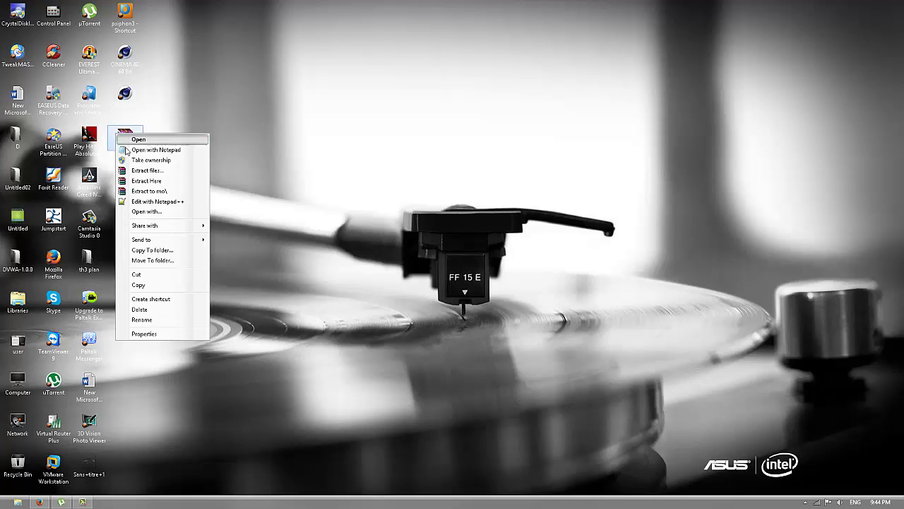
pyautogui.click(147, 191)
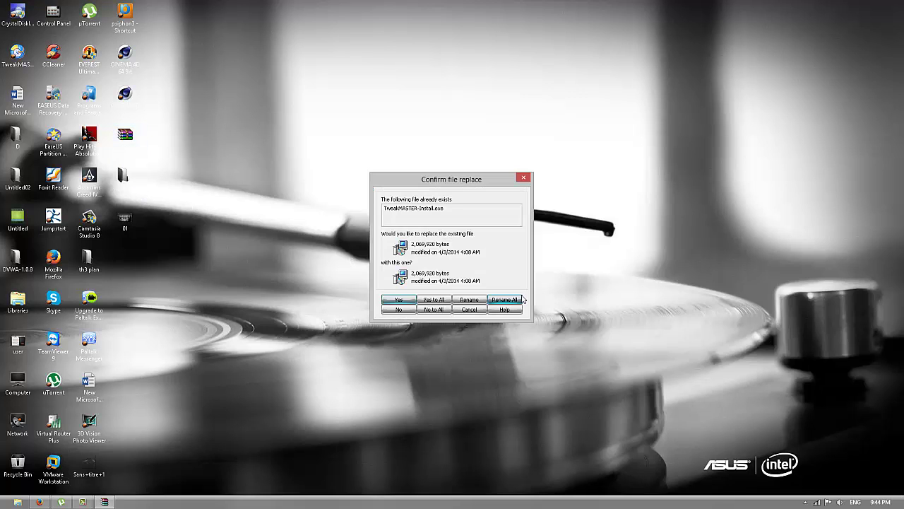
pyautogui.click(461, 310)
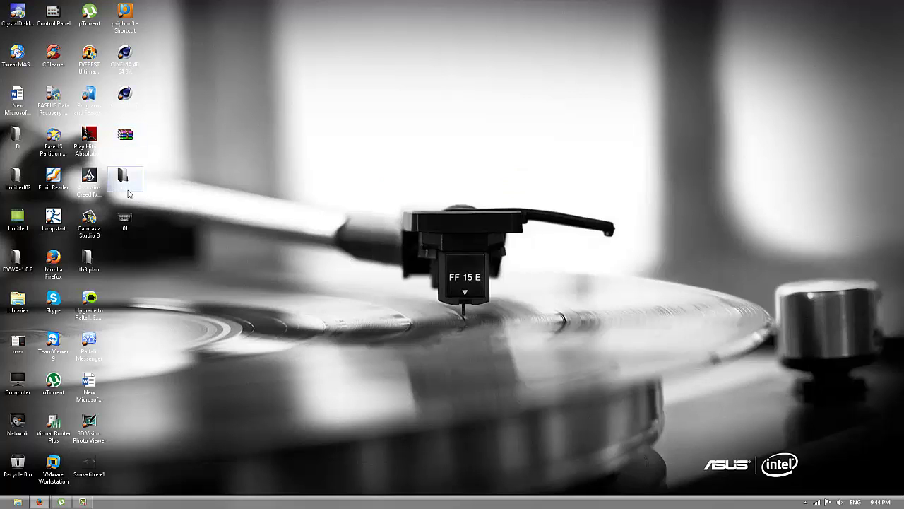
# - Open the extracted mo folder on the desktop and launch the TweakMASTER-Install setup file
pyautogui.moveTo(128, 192); pyautogui.dragTo(187, 145)
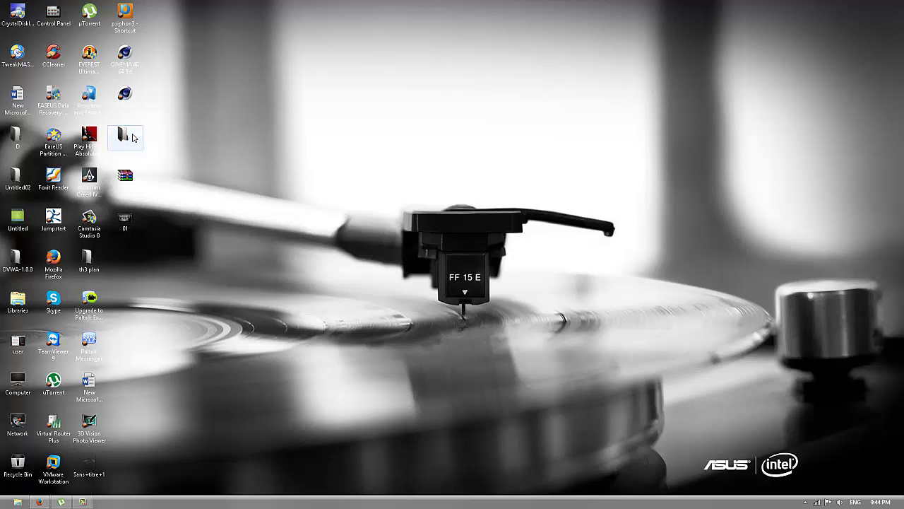
pyautogui.doubleClick(126, 135)
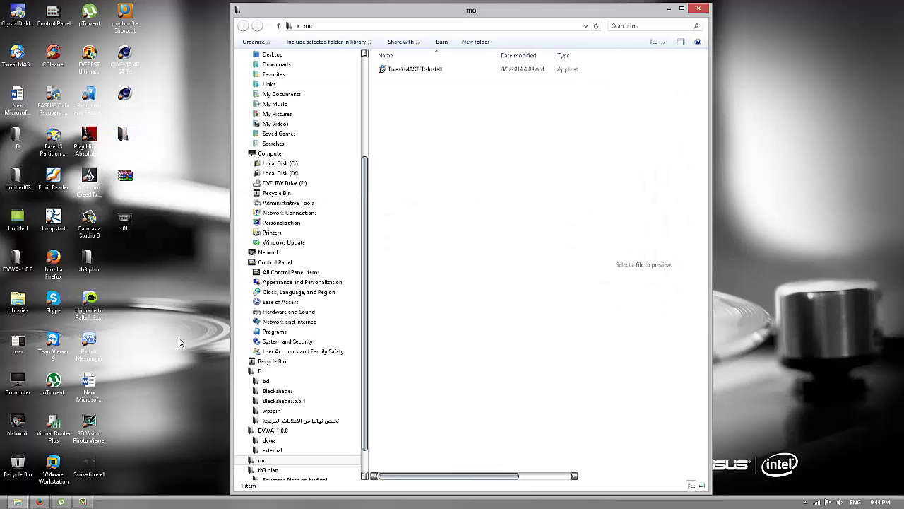
pyautogui.doubleClick(407, 71)
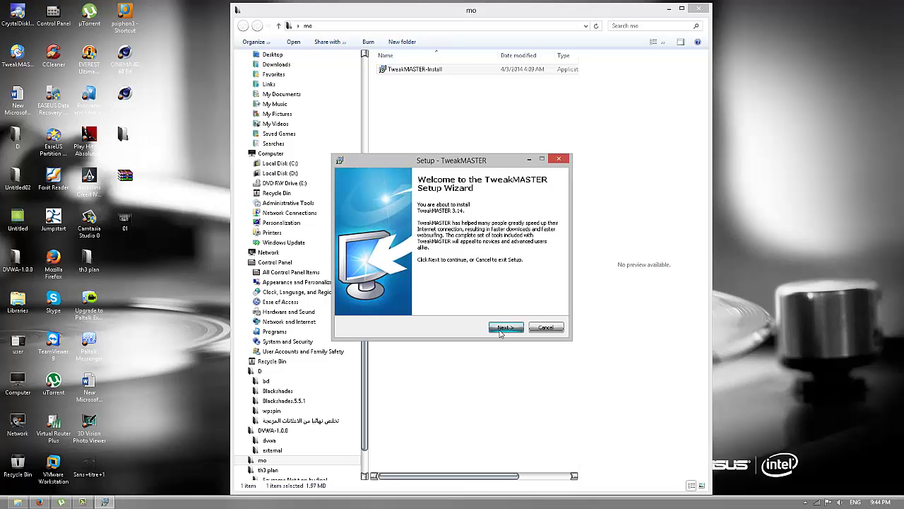
# - Accept the license agreement and install TweakMASTER 3.14, toggling the option to create a desktop icon
pyautogui.click(499, 330)
pyautogui.click(377, 299)
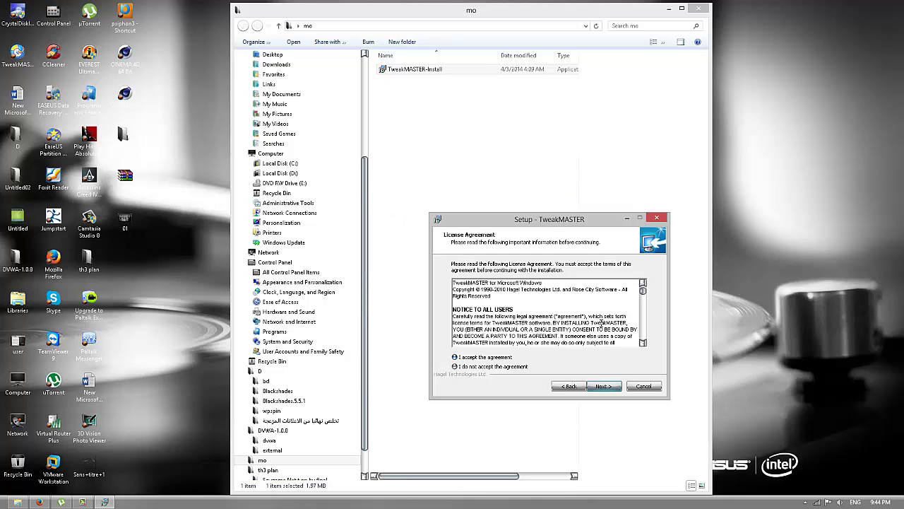
pyautogui.click(600, 387)
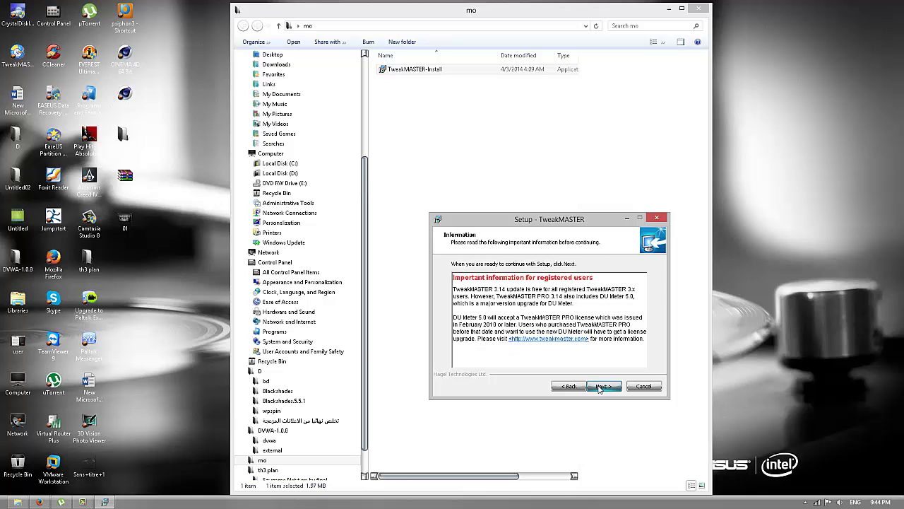
pyautogui.click(600, 387)
pyautogui.click(599, 386)
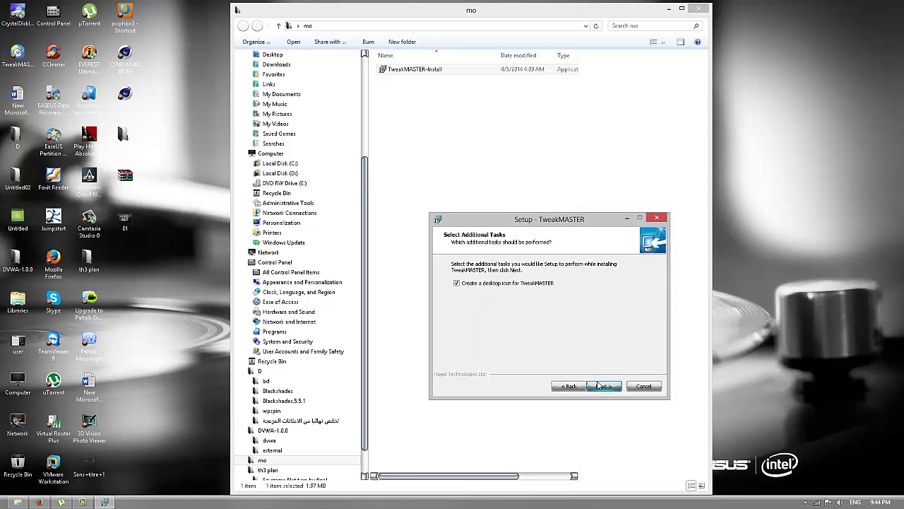
pyautogui.click(456, 283)
pyautogui.click(602, 385)
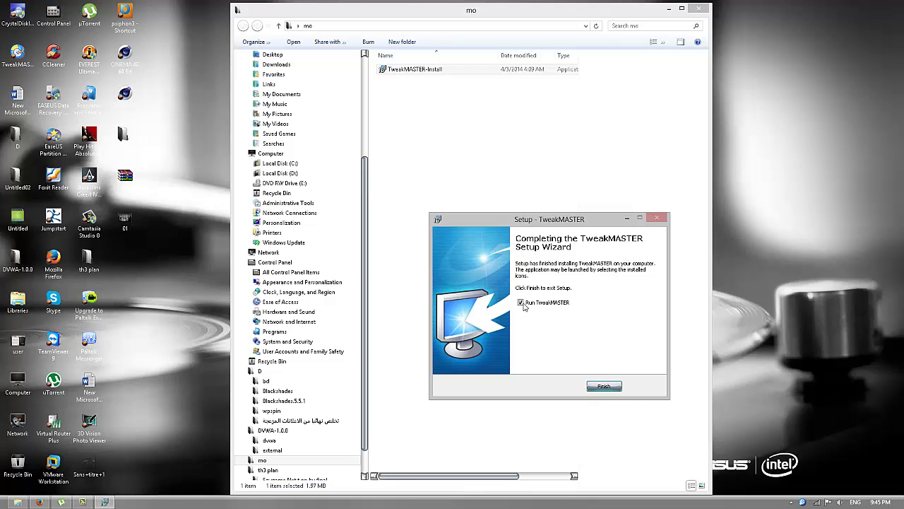
# - Finish the setup with Run TweakMASTER enabled and minimise the mo folder window
pyautogui.click(523, 305)
pyautogui.click(524, 306)
pyautogui.click(522, 303)
pyautogui.click(521, 304)
pyautogui.click(607, 387)
pyautogui.click(669, 9)
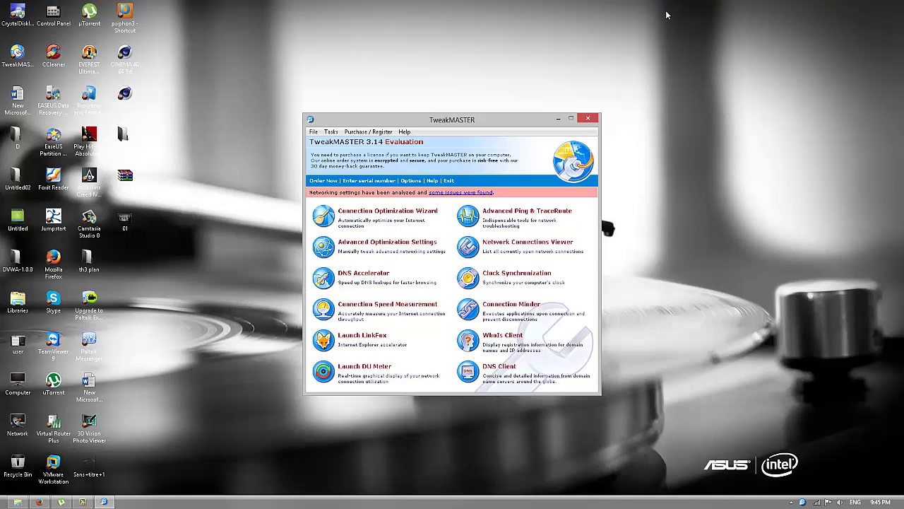
pyautogui.moveTo(500, 120); pyautogui.dragTo(567, 154)
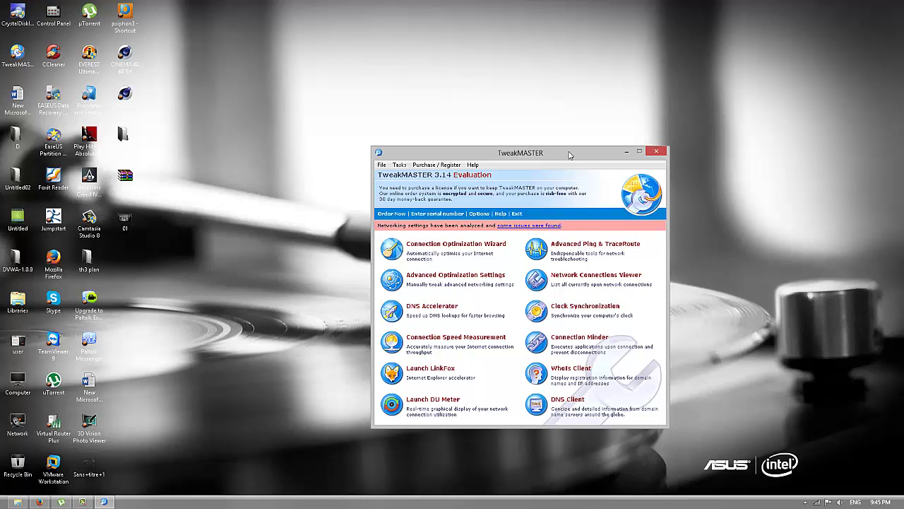
pyautogui.click(656, 152)
pyautogui.moveTo(656, 153)
pyautogui.mouseDown()
pyautogui.moveTo(650, 173)
pyautogui.moveTo(646, 166)
pyautogui.mouseUp()
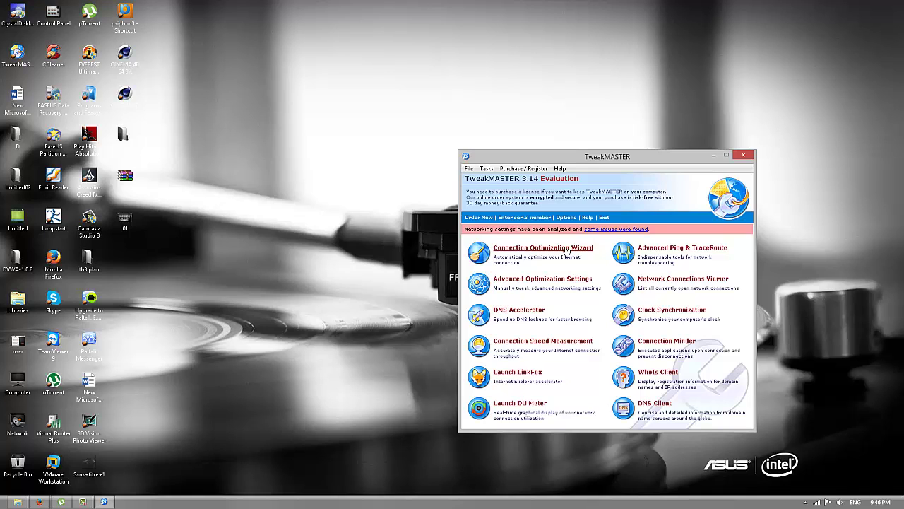
pyautogui.moveTo(568, 160); pyautogui.dragTo(535, 139)
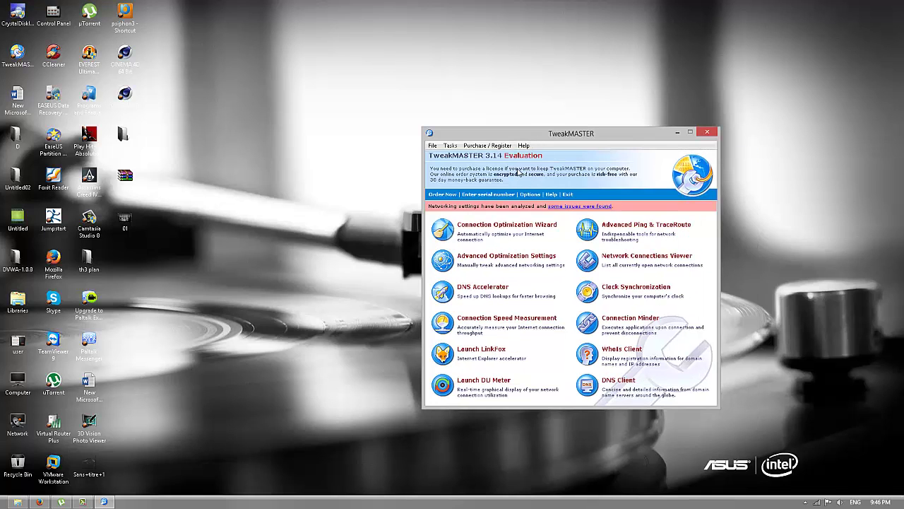
# - Restart TweakMASTER with Administrator credentials and open the Connection Optimization Wizard
pyautogui.click(478, 231)
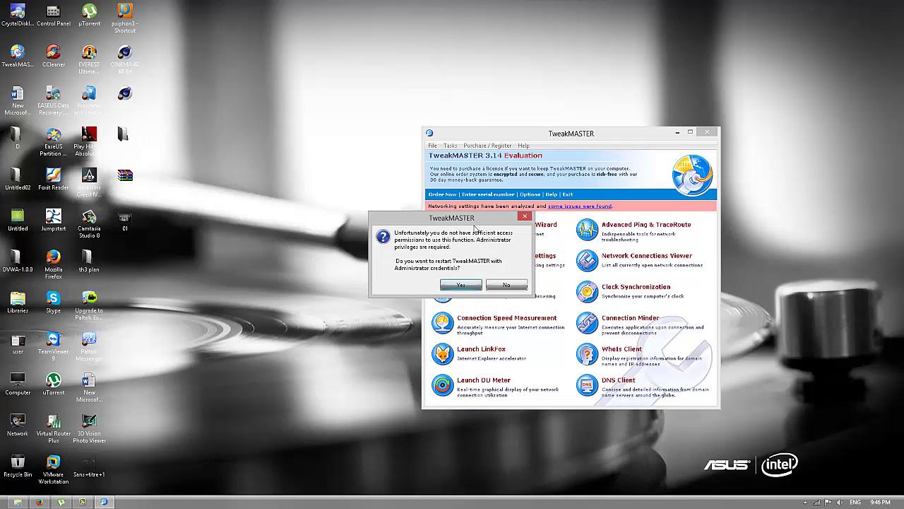
pyautogui.click(459, 285)
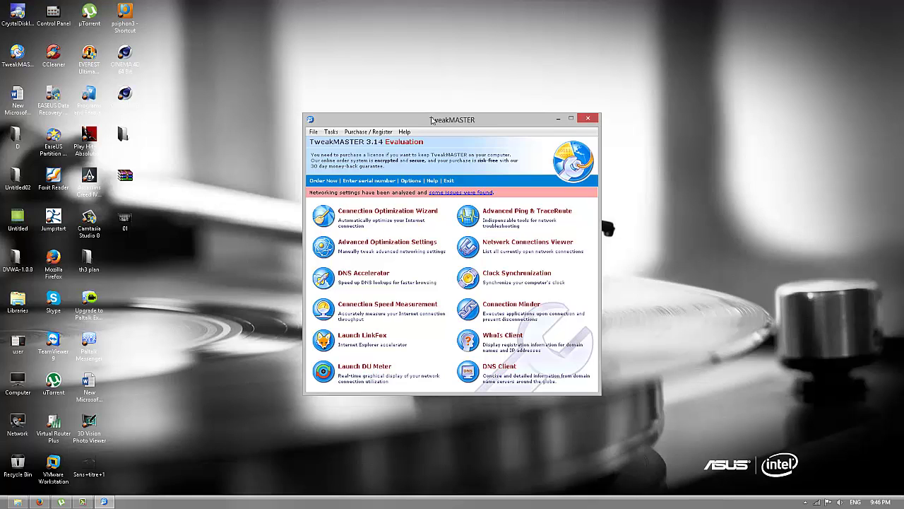
pyautogui.moveTo(434, 120); pyautogui.dragTo(510, 165)
pyautogui.click(439, 262)
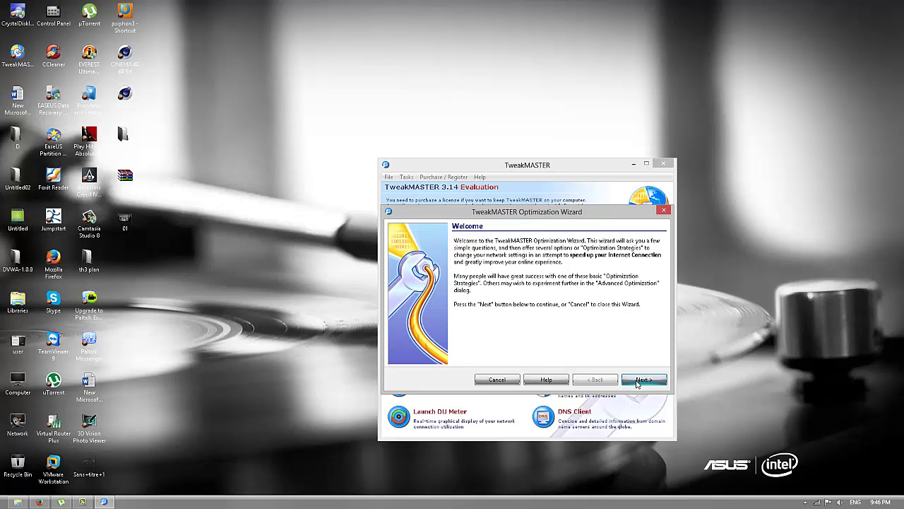
# - Start the optimization wizard and set the Internet connection type to Wireless connection
pyautogui.moveTo(505, 215); pyautogui.dragTo(466, 222)
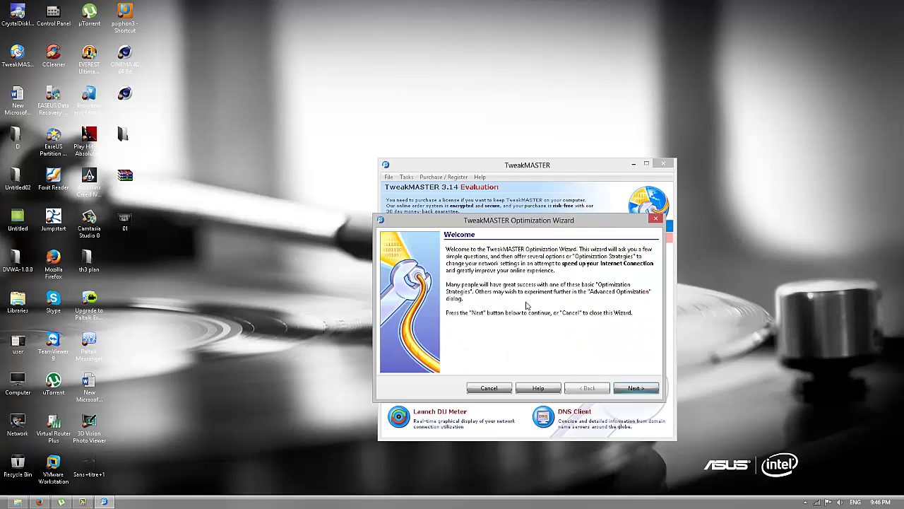
pyautogui.click(635, 388)
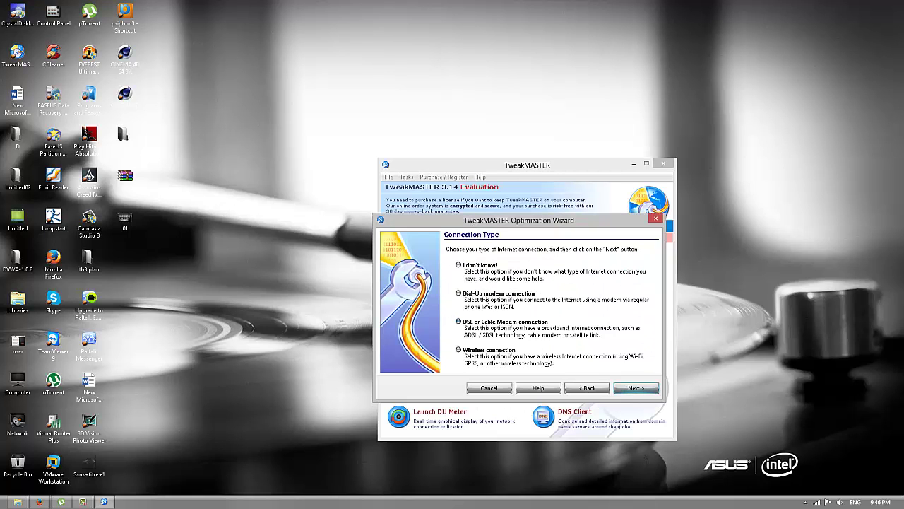
pyautogui.moveTo(517, 226); pyautogui.dragTo(478, 226)
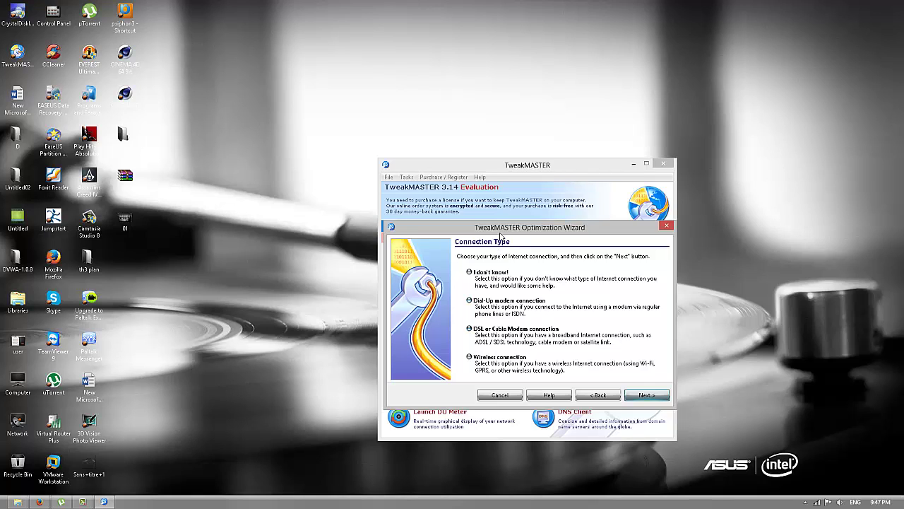
pyautogui.moveTo(501, 234); pyautogui.dragTo(508, 216)
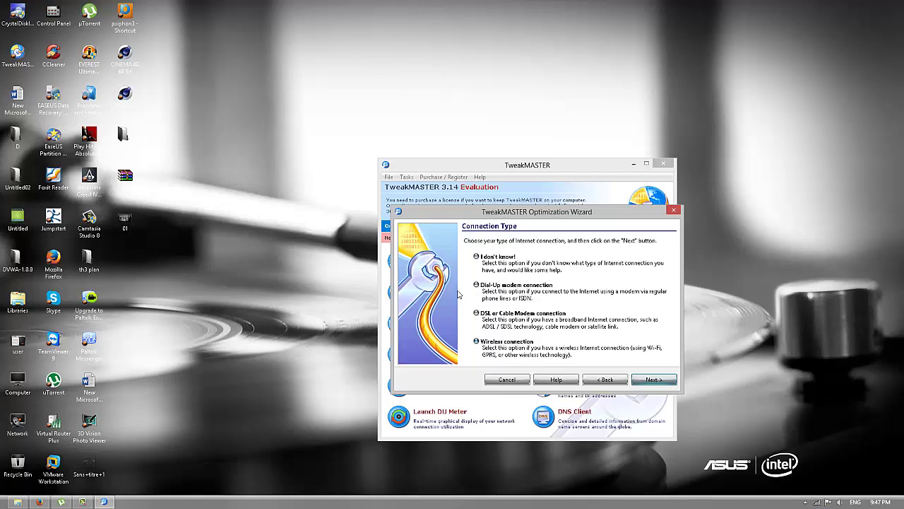
pyautogui.moveTo(533, 216); pyautogui.dragTo(569, 224)
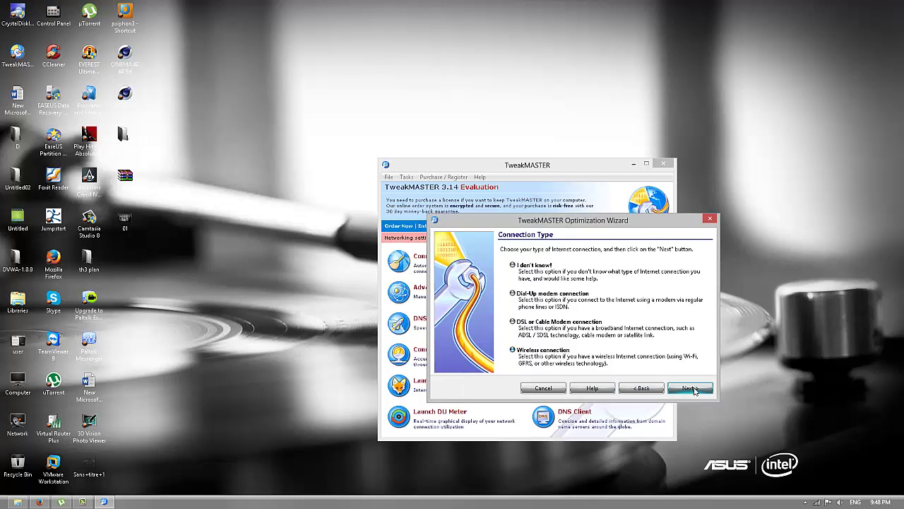
pyautogui.click(691, 389)
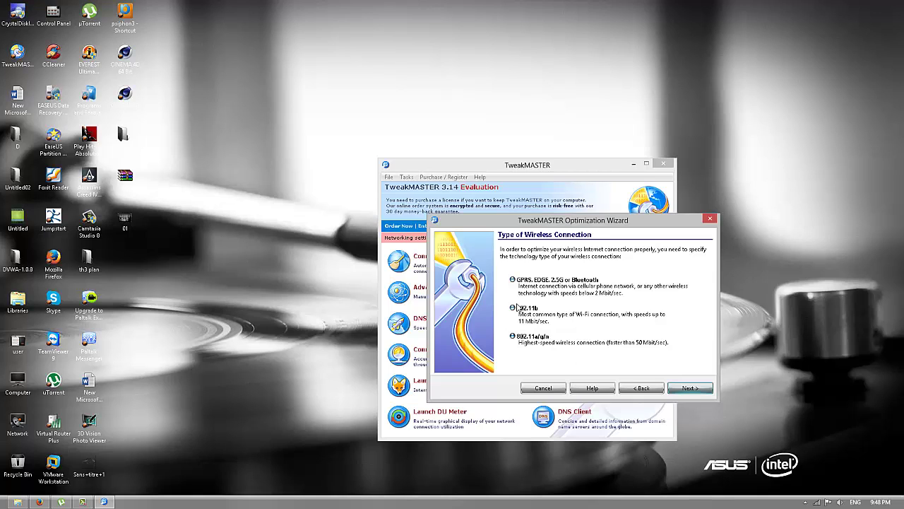
# - Confirm the wireless technology type and set the signal quality to Maximum signal strength
pyautogui.click(687, 389)
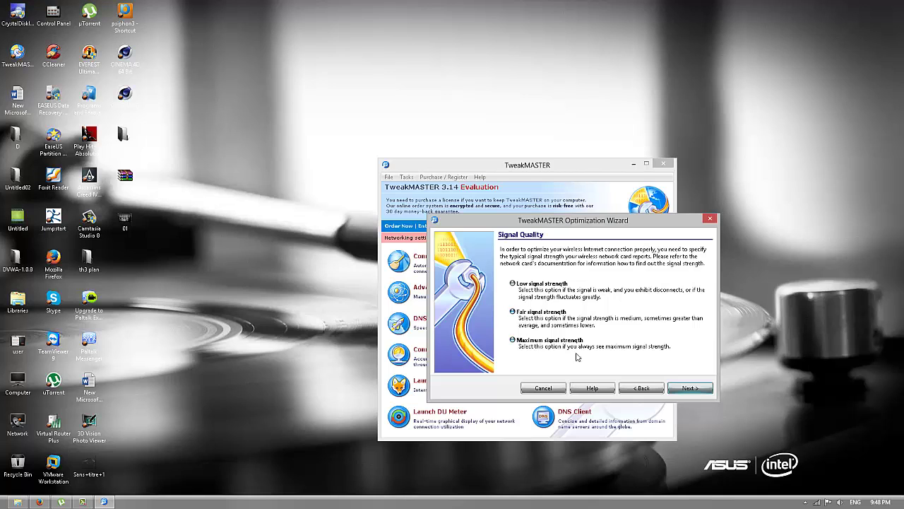
pyautogui.moveTo(538, 226); pyautogui.dragTo(599, 260)
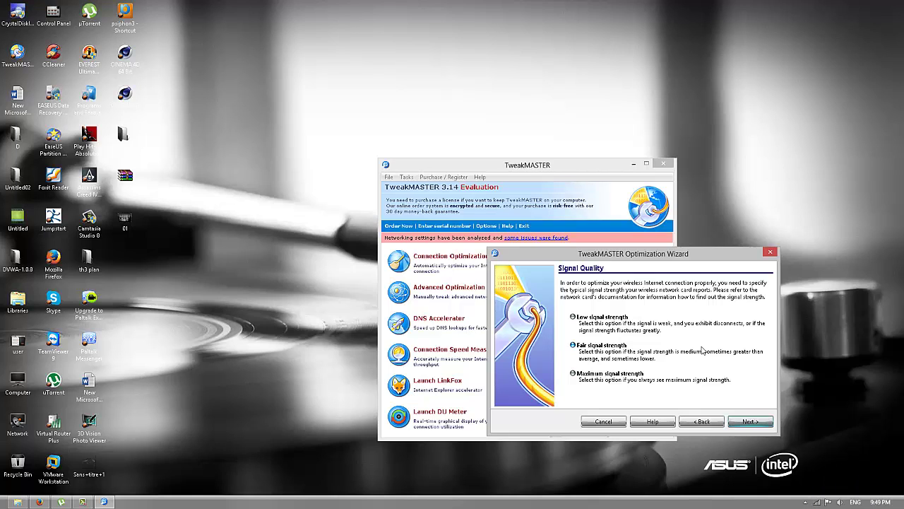
pyautogui.click(573, 373)
pyautogui.click(756, 421)
# - Open the network adapter settings from the Network and Sharing Center and enlarge the Network Connections window downwards
pyautogui.moveTo(606, 252); pyautogui.dragTo(498, 187)
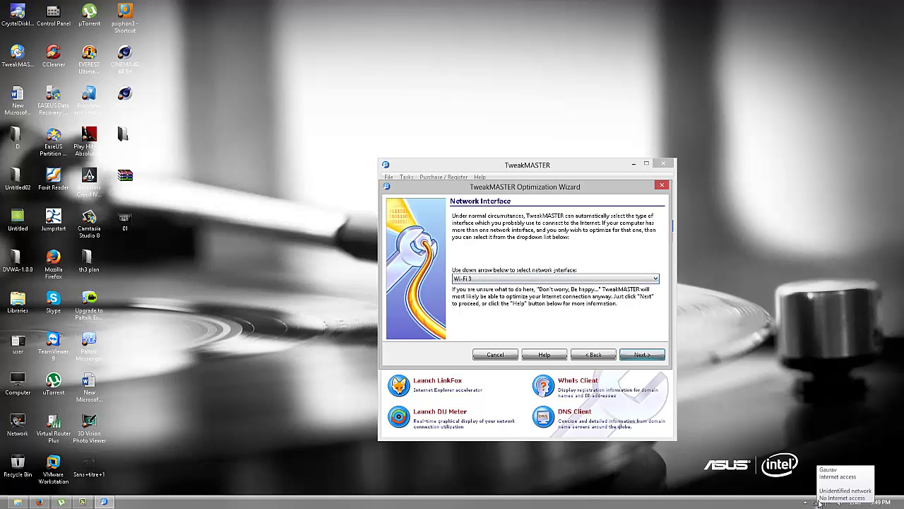
pyautogui.moveTo(816, 503)
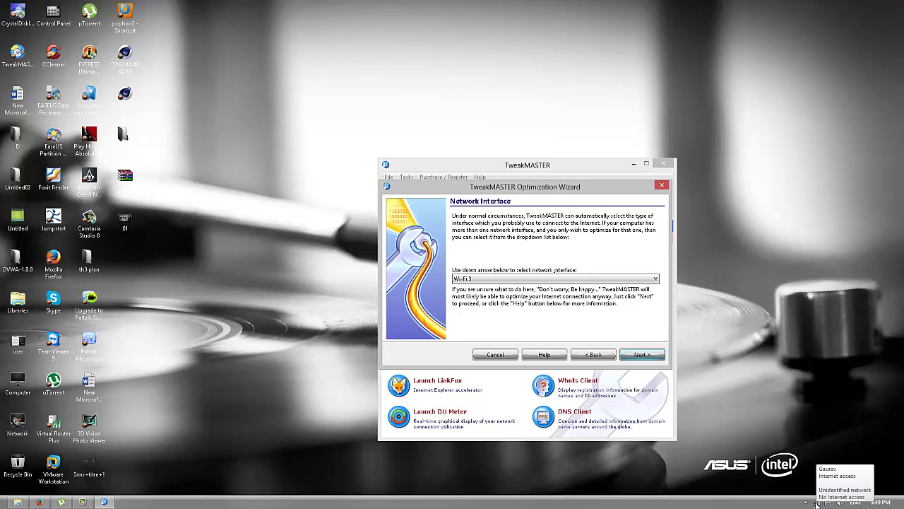
pyautogui.rightClick(820, 503)
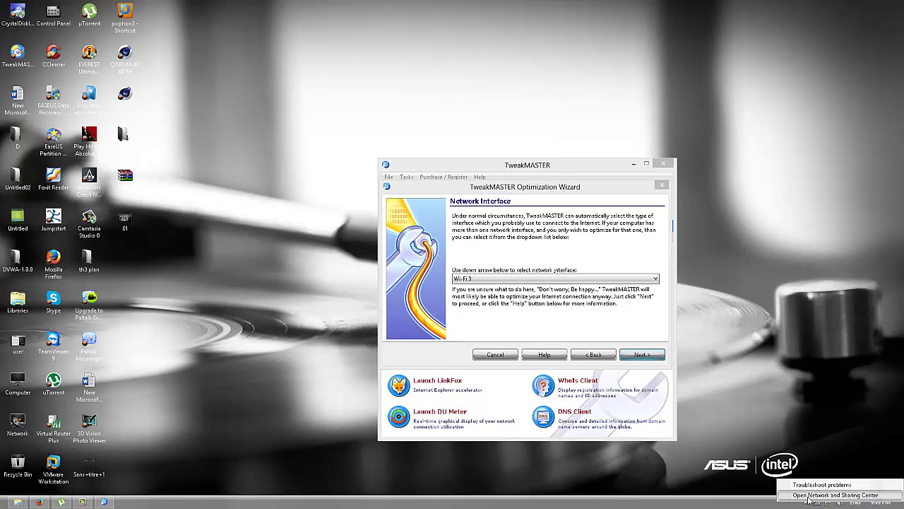
pyautogui.click(809, 497)
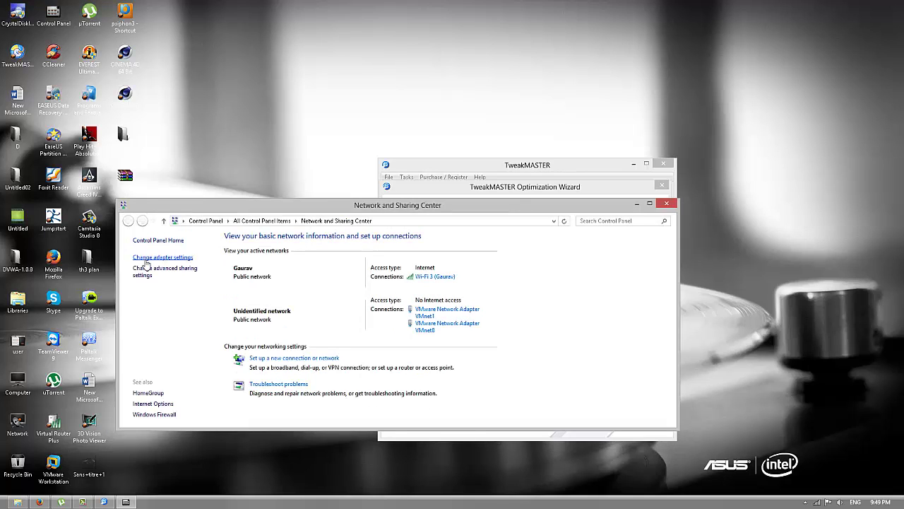
pyautogui.click(167, 261)
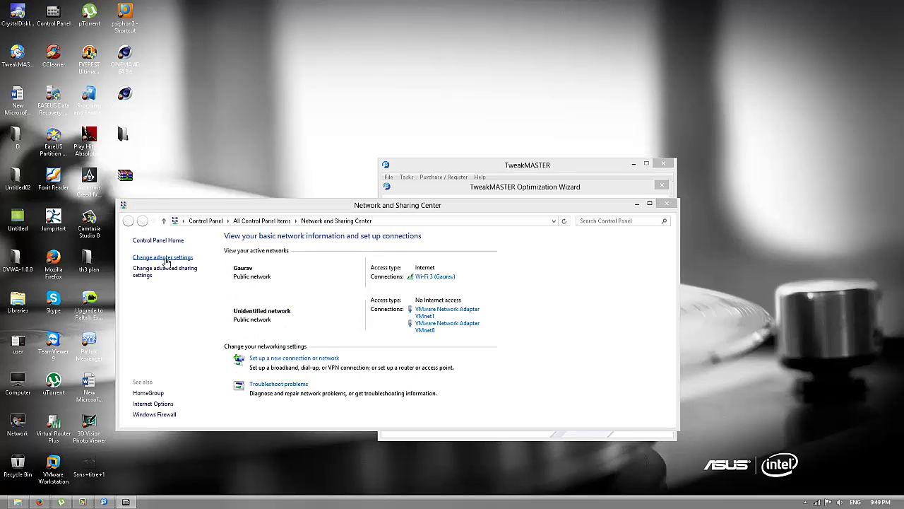
pyautogui.moveTo(211, 219); pyautogui.dragTo(214, 191)
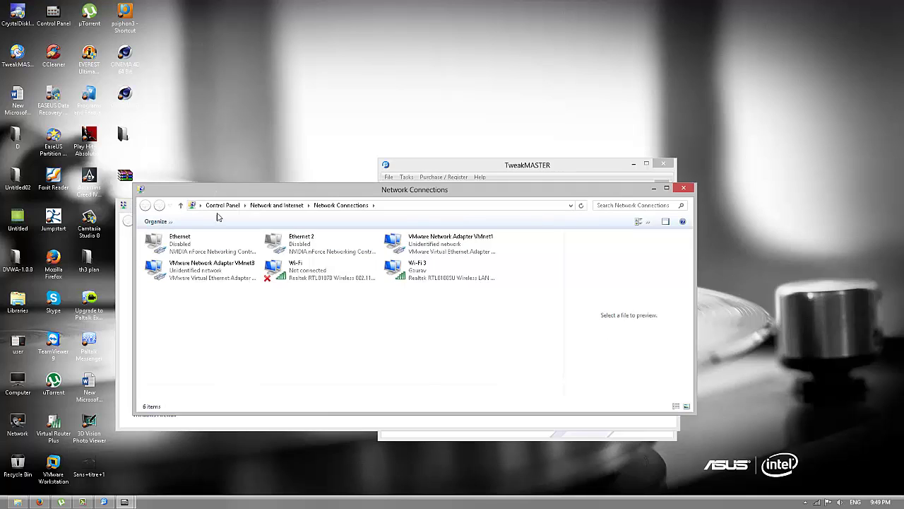
pyautogui.moveTo(331, 418); pyautogui.dragTo(324, 483)
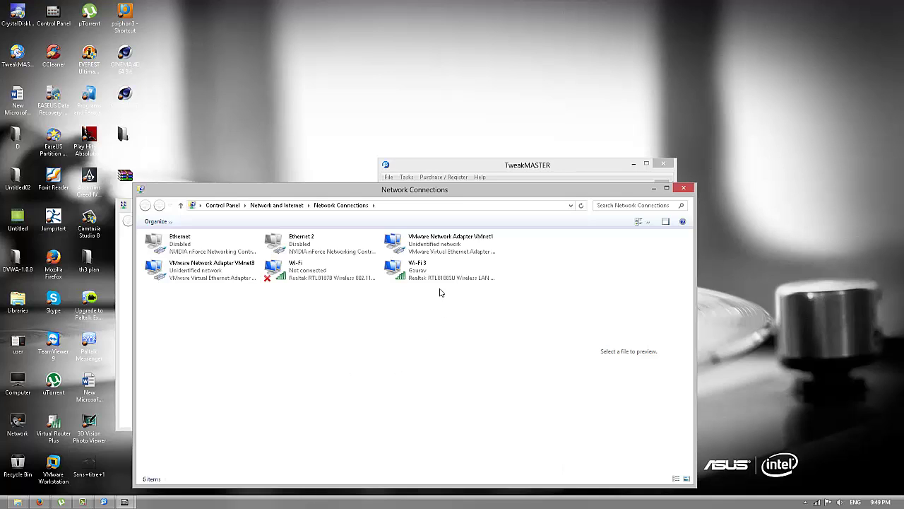
# - Examine the listed adapters to identify the Wi-Fi 3 connection in use, and close both network windows
pyautogui.click(386, 281)
pyautogui.click(347, 280)
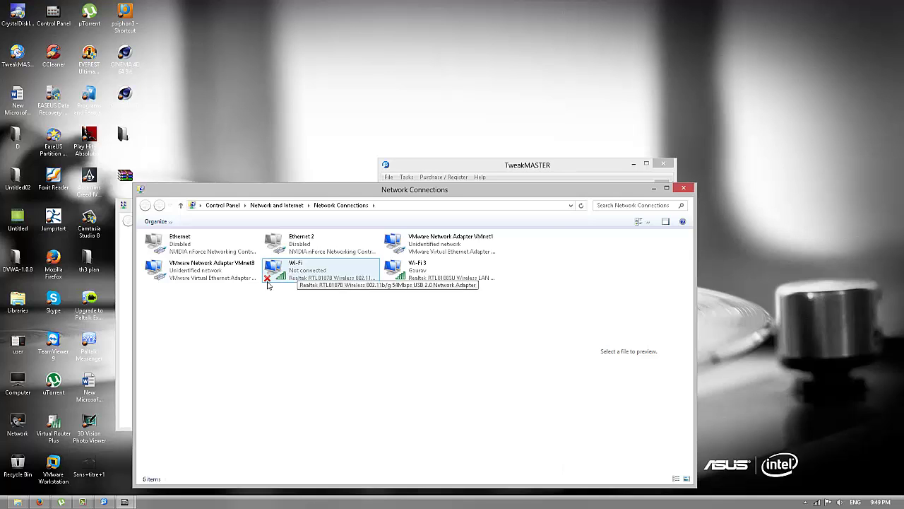
pyautogui.click(170, 250)
pyautogui.click(303, 248)
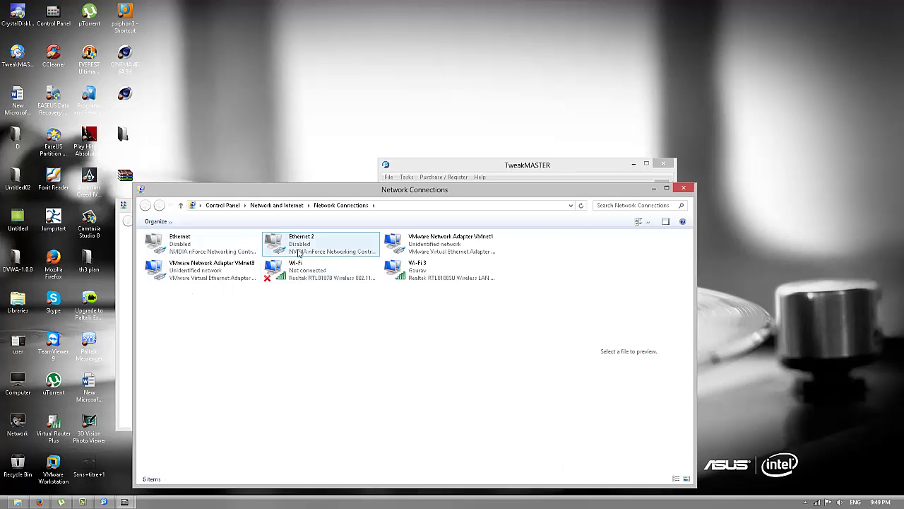
pyautogui.click(399, 253)
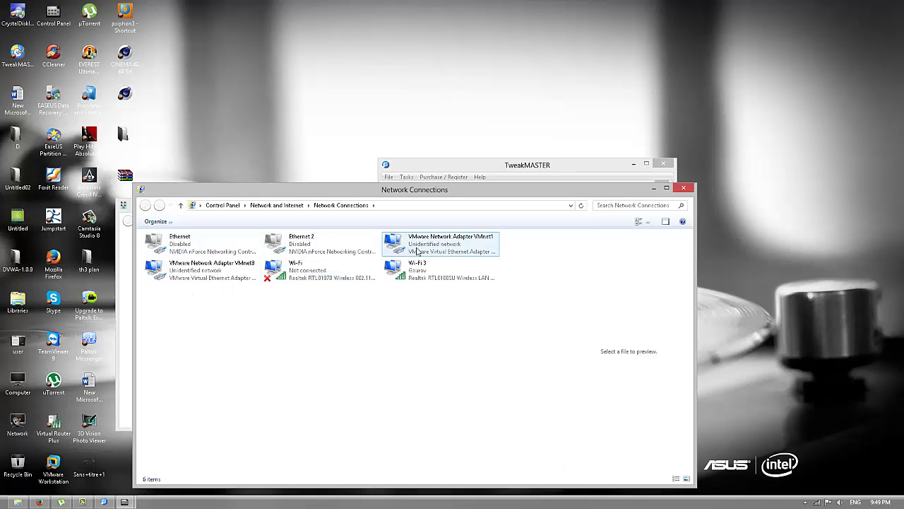
pyautogui.click(323, 268)
pyautogui.click(243, 252)
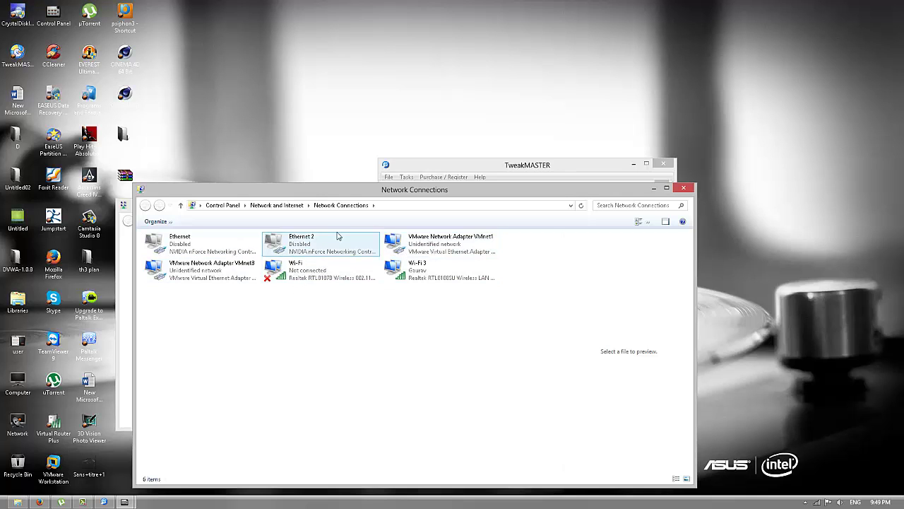
pyautogui.click(307, 242)
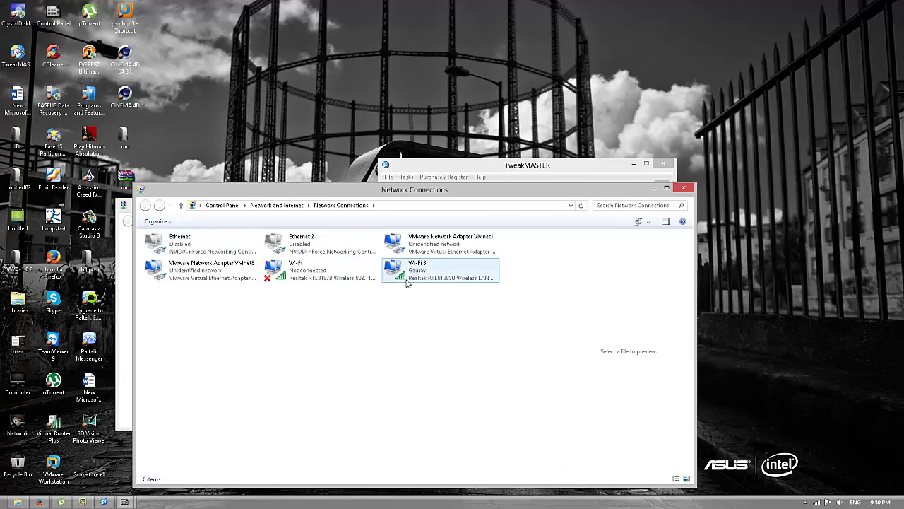
pyautogui.click(416, 270)
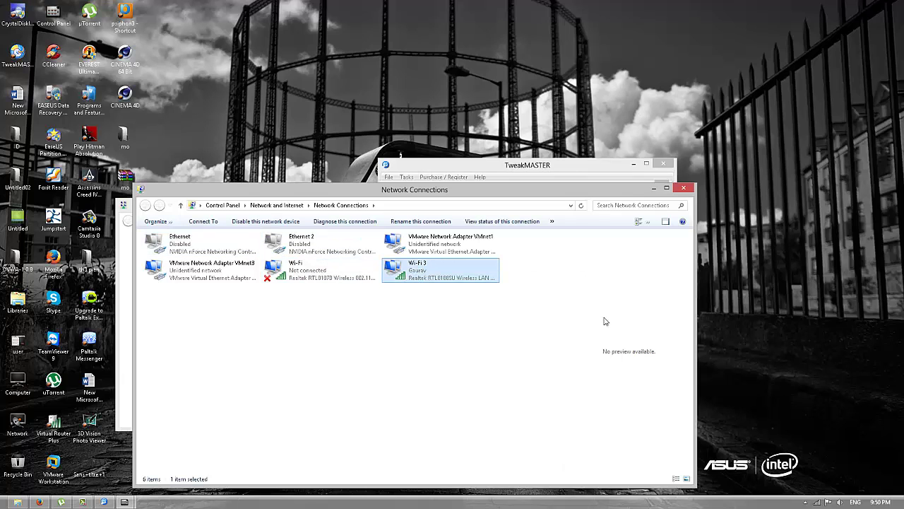
pyautogui.click(682, 188)
pyautogui.click(667, 203)
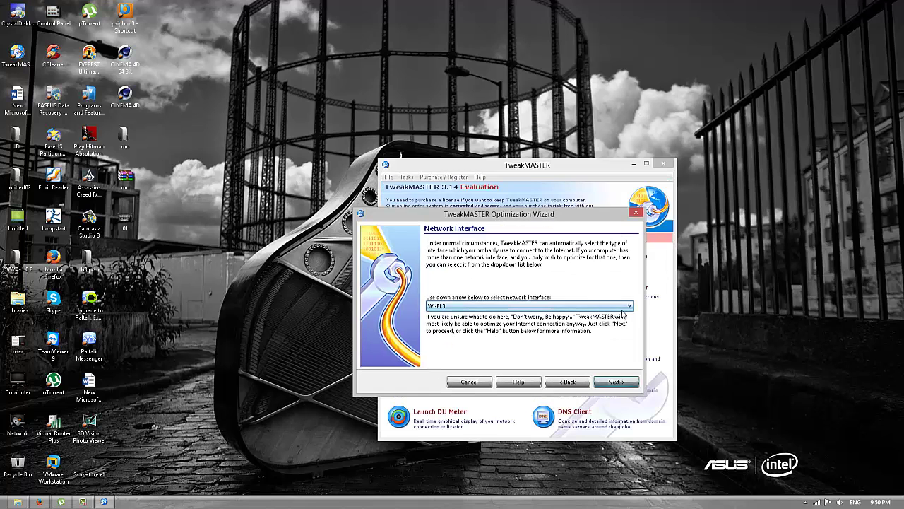
# - Set the wizard's network interface to Wi-Fi 3 and continue to the optimization strategies
pyautogui.click(630, 307)
pyautogui.click(630, 311)
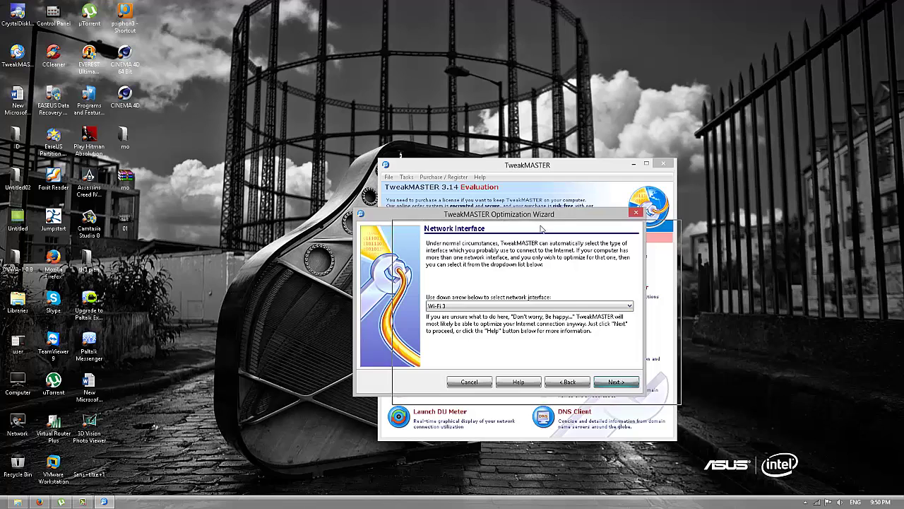
pyautogui.moveTo(504, 218); pyautogui.dragTo(542, 227)
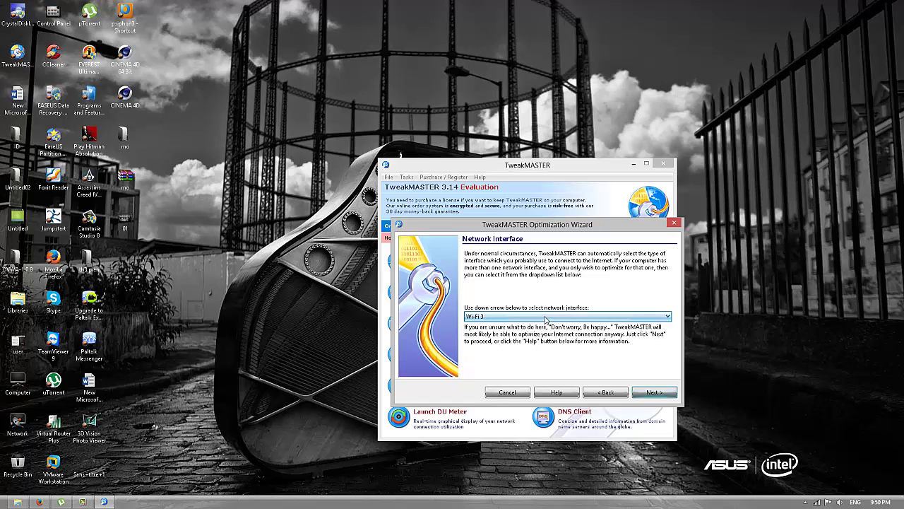
pyautogui.click(545, 319)
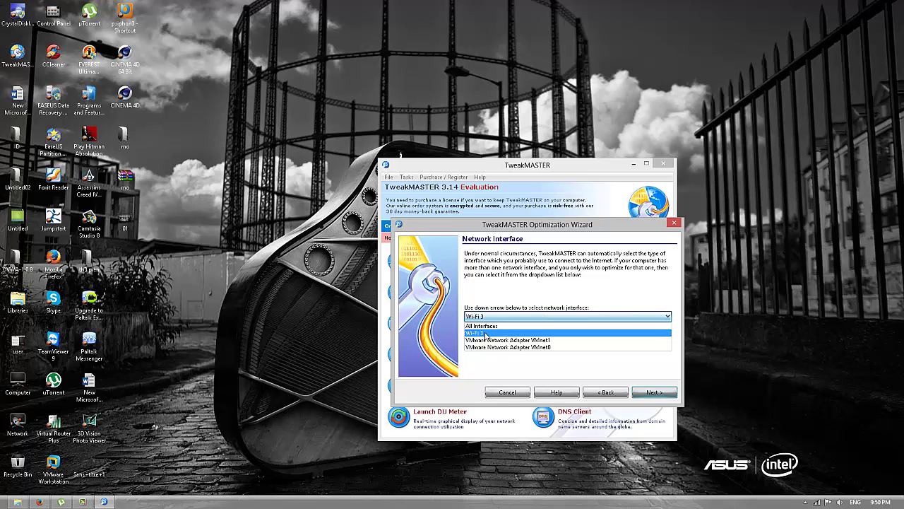
pyautogui.click(486, 335)
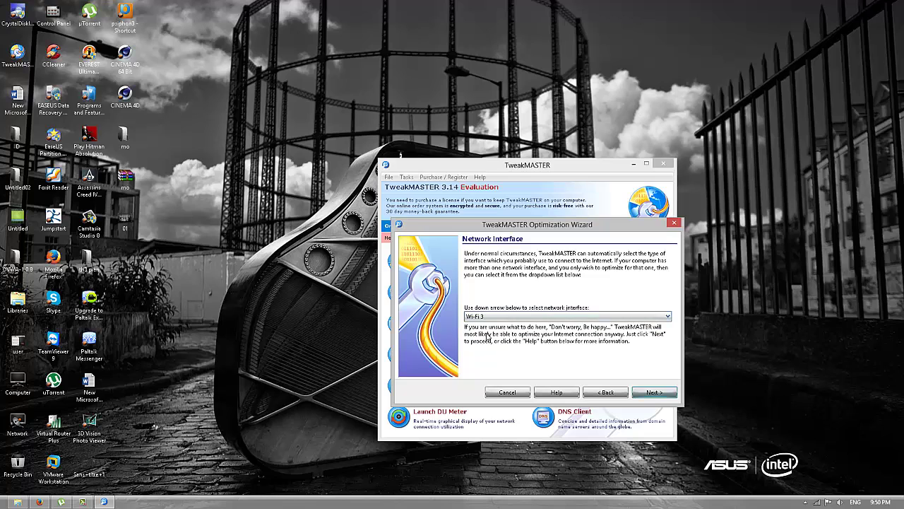
pyautogui.click(654, 393)
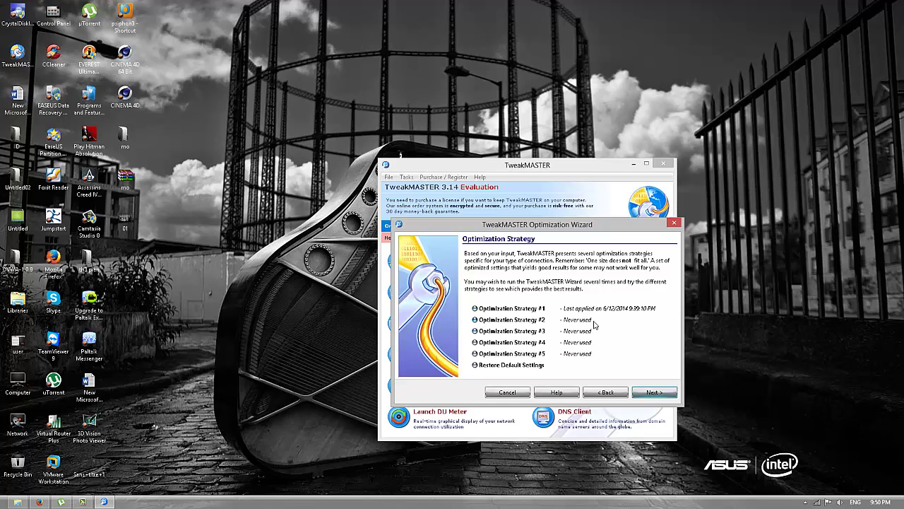
# - Accept the optimization strategy, toggle TCP/IP stack hardening against denial of service attacks, and apply all changes
pyautogui.click(654, 392)
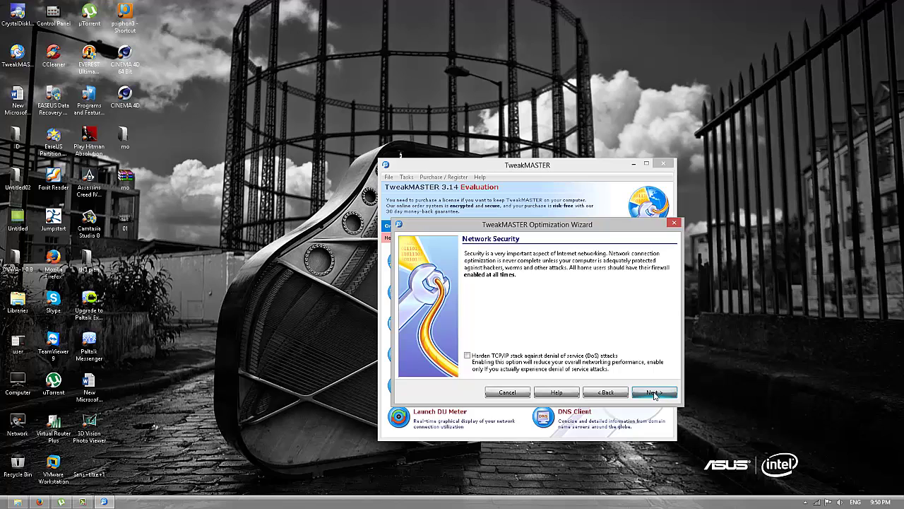
pyautogui.click(467, 355)
pyautogui.click(652, 393)
pyautogui.click(651, 395)
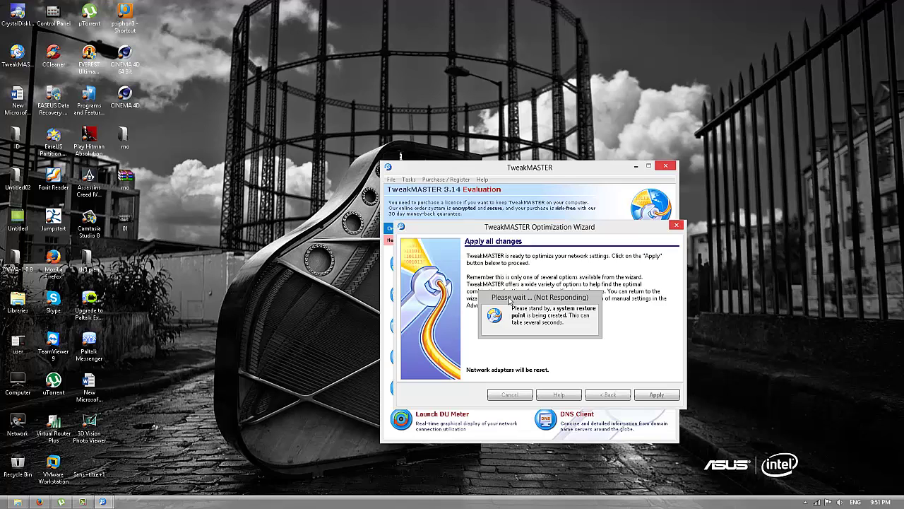
pyautogui.moveTo(509, 299); pyautogui.dragTo(515, 285)
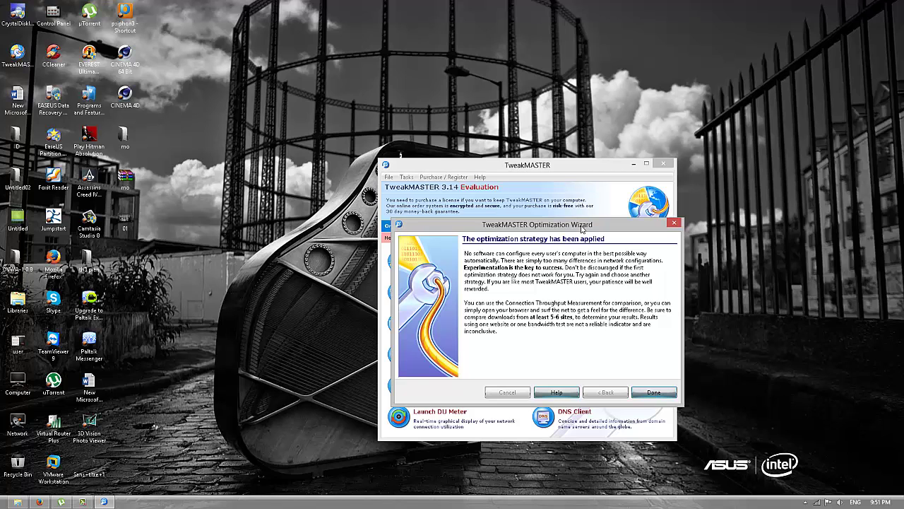
# - Finish the Optimization Wizard and move the main TweakMASTER window higher on the desktop
pyautogui.moveTo(582, 226); pyautogui.dragTo(696, 211)
pyautogui.moveTo(603, 210); pyautogui.dragTo(633, 265)
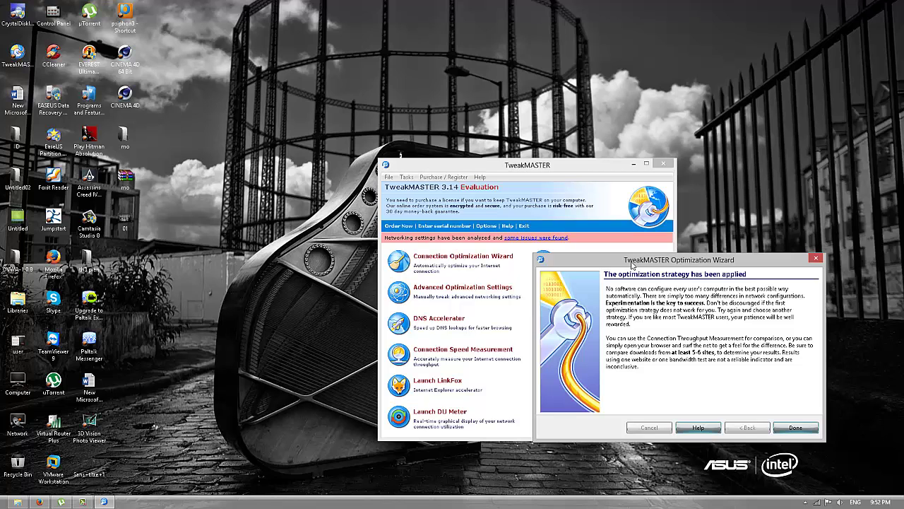
pyautogui.moveTo(632, 266); pyautogui.dragTo(646, 289)
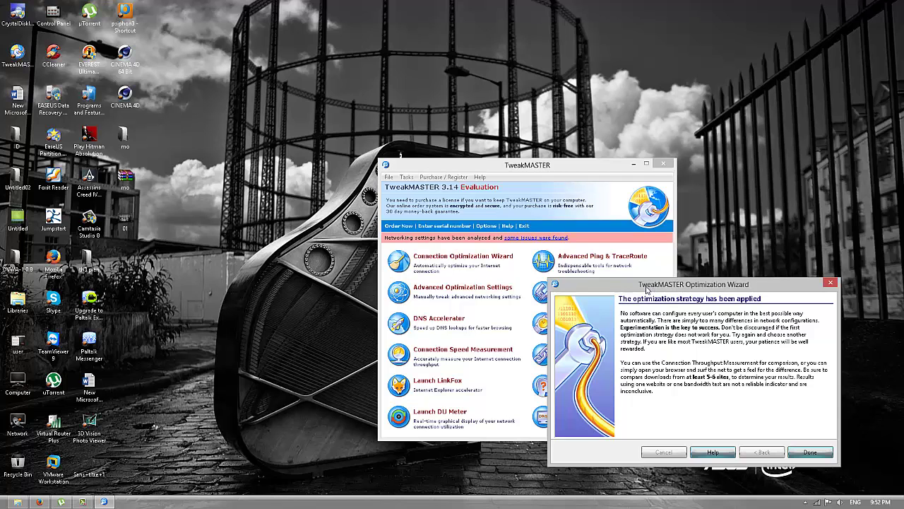
pyautogui.moveTo(646, 290); pyautogui.dragTo(607, 242)
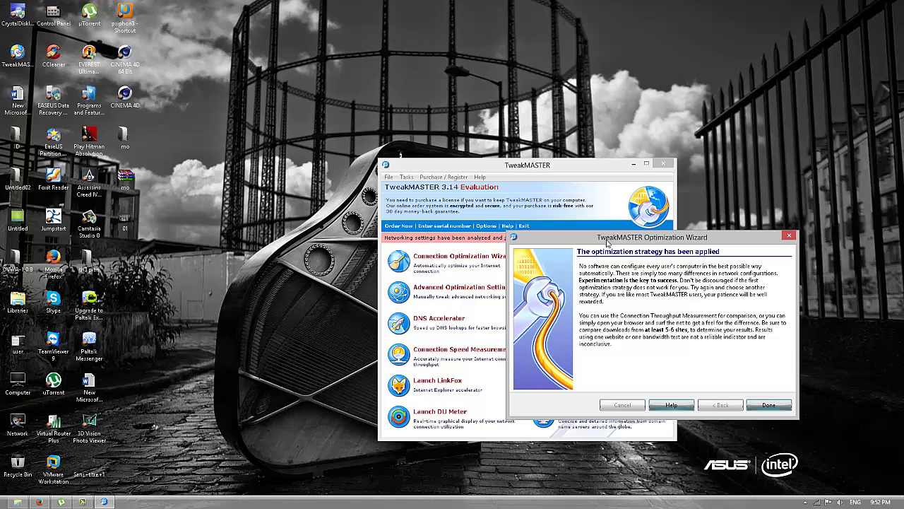
pyautogui.moveTo(608, 242); pyautogui.dragTo(567, 212)
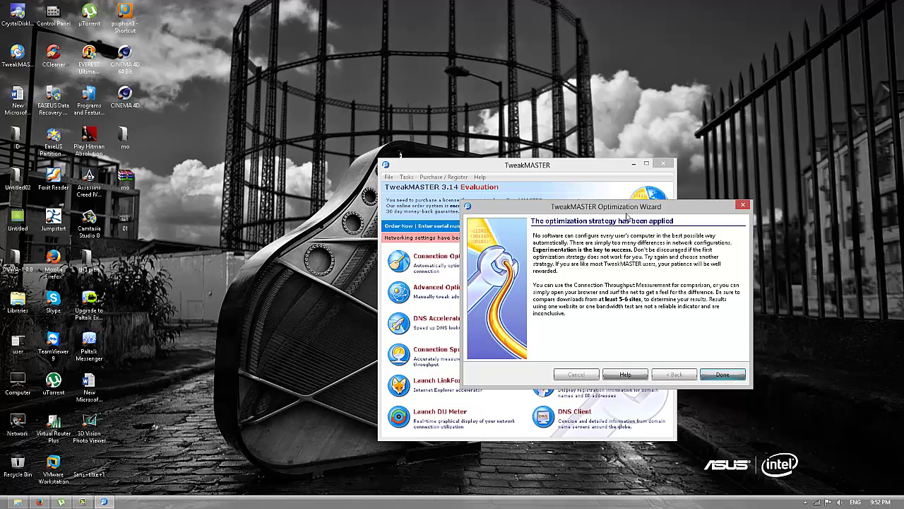
pyautogui.moveTo(626, 208); pyautogui.dragTo(615, 185)
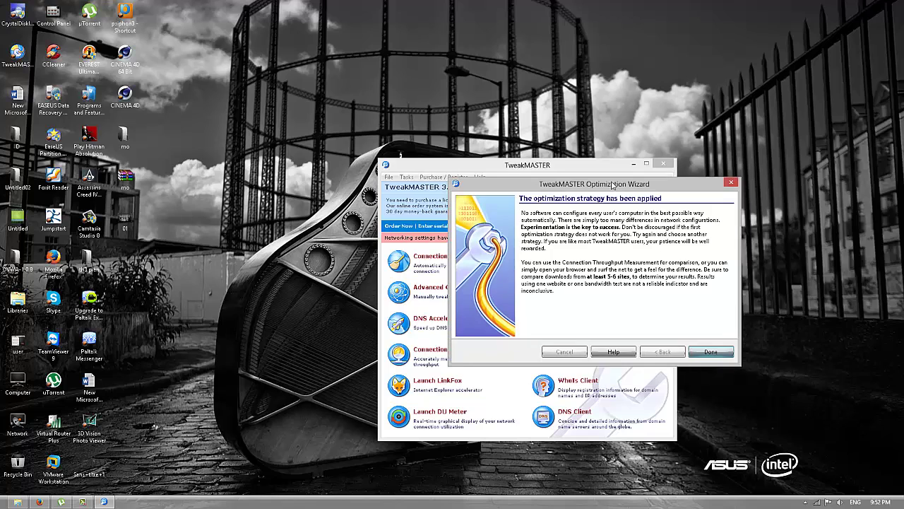
pyautogui.click(708, 351)
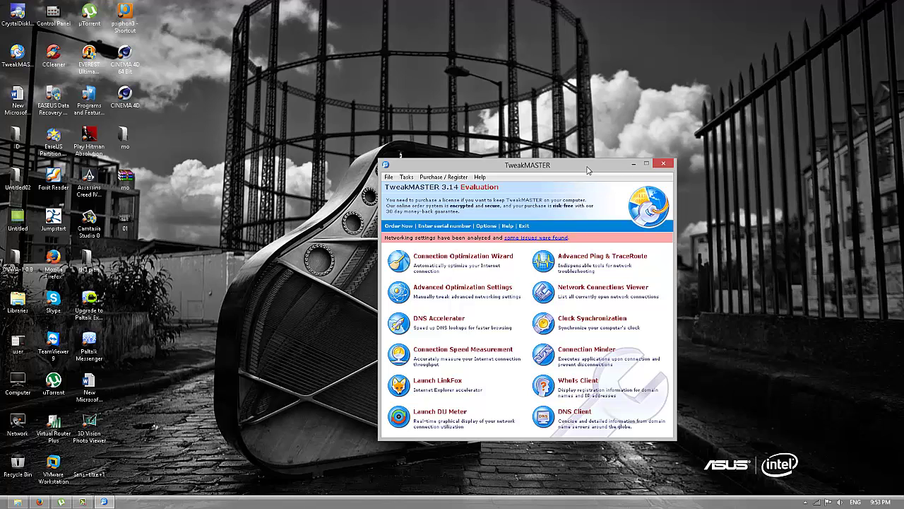
pyautogui.moveTo(587, 169); pyautogui.dragTo(595, 128)
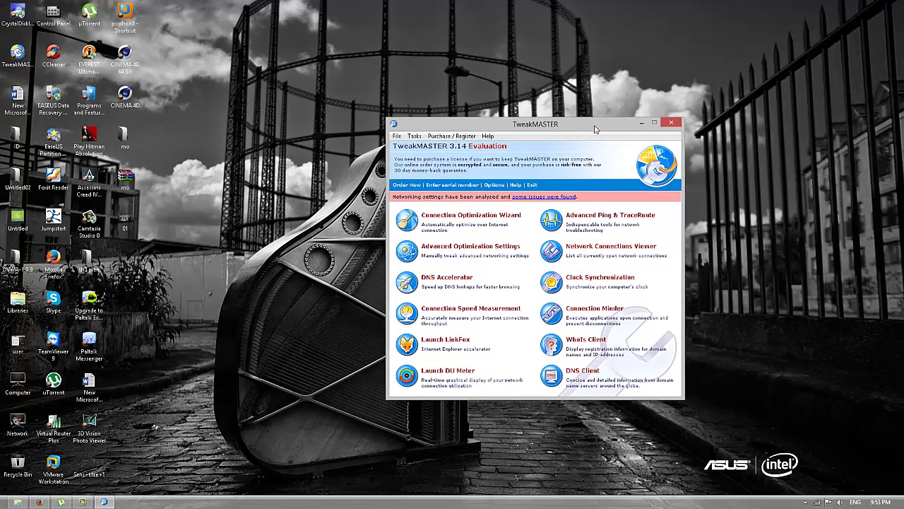